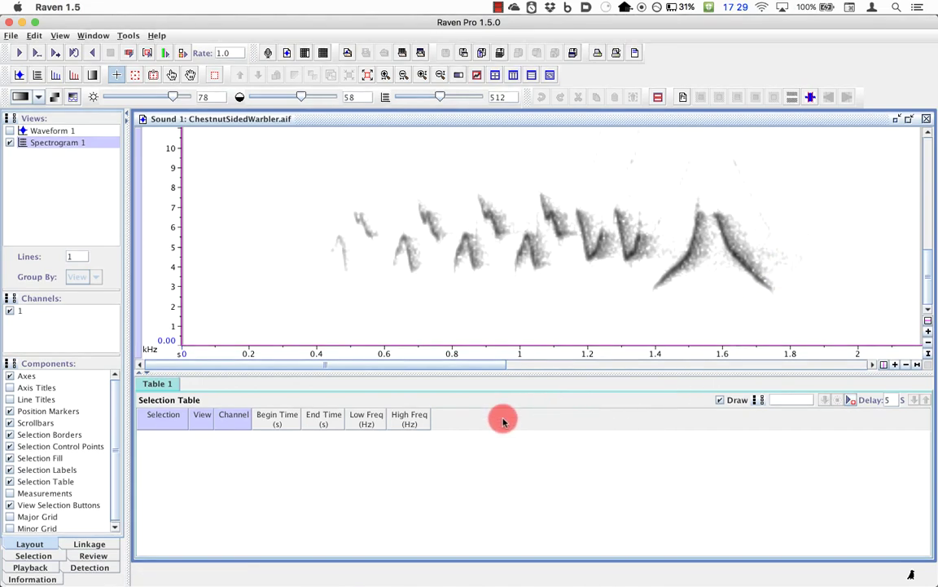
# Add an annotation column named Type to the selection table.
pyautogui.rightClick(446, 418)
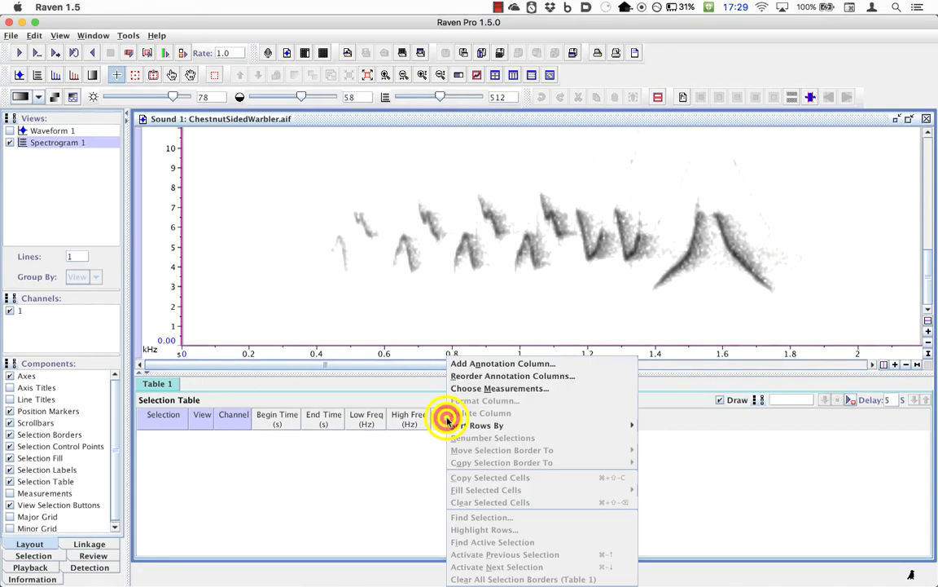
pyautogui.click(472, 369)
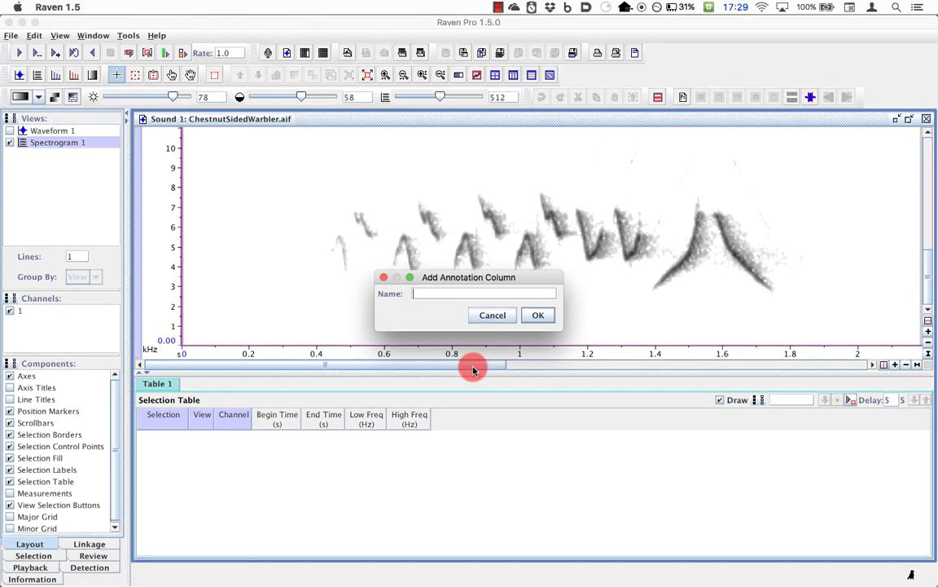
pyautogui.write('Type')
pyautogui.click(535, 314)
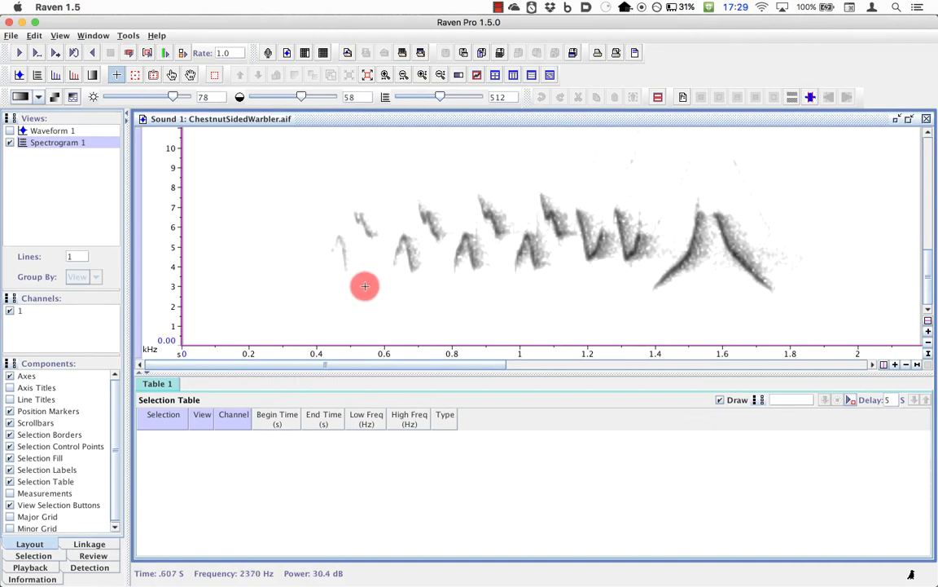
# Box the first faint low note, about 0.42–0.51 s and 3456–5858 Hz, and annotate it as Type A, making A the default.
pyautogui.moveTo(353, 274); pyautogui.dragTo(326, 226)
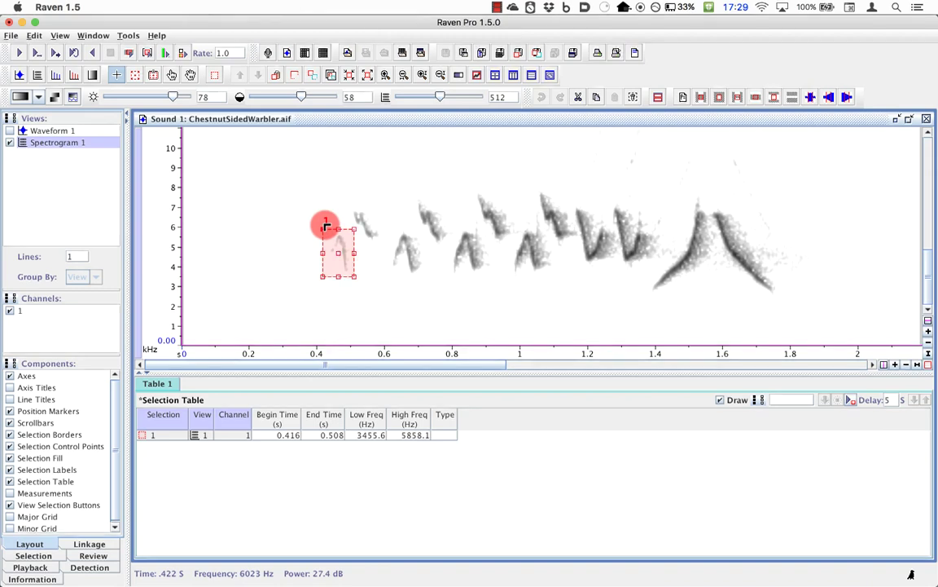
pyautogui.press('Return')
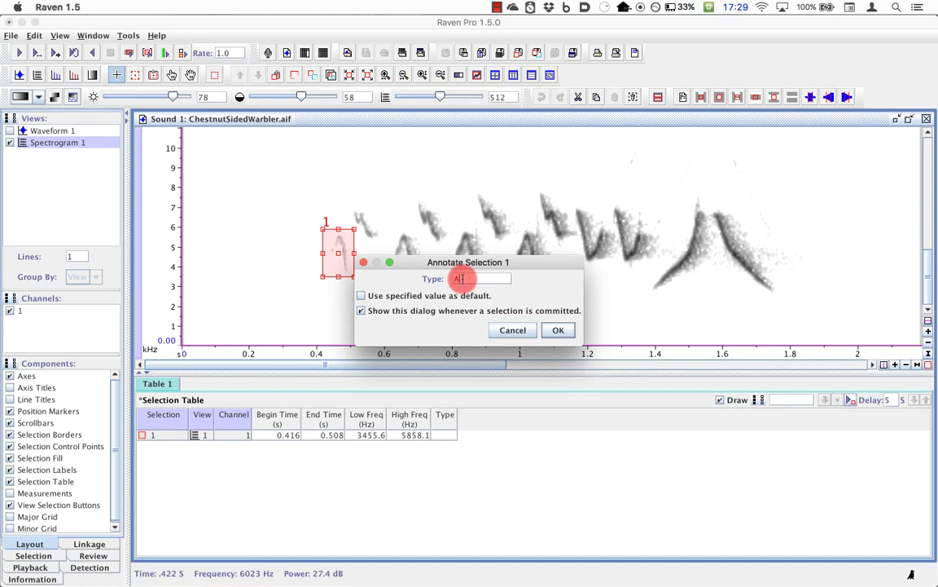
pyautogui.click(362, 297)
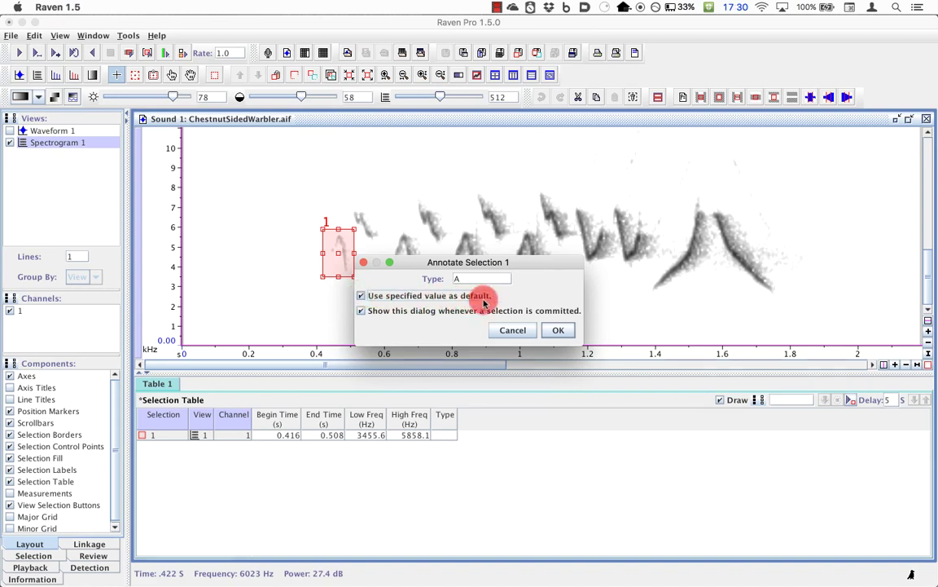
pyautogui.click(561, 330)
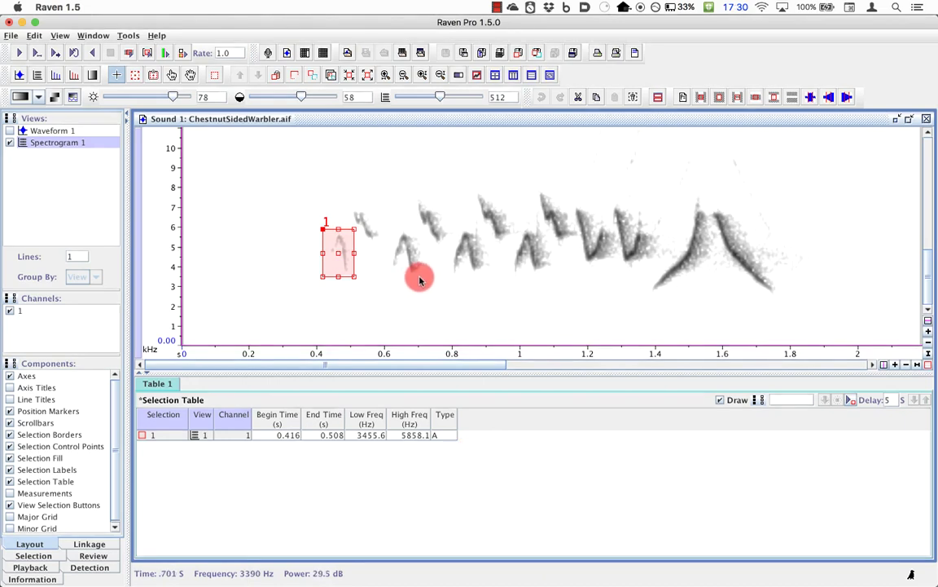
# Box the three remaining inverted-V notes between about 0.61 and 1.06 s as separate selections, annotating each as Type A.
pyautogui.moveTo(418, 278); pyautogui.dragTo(389, 231)
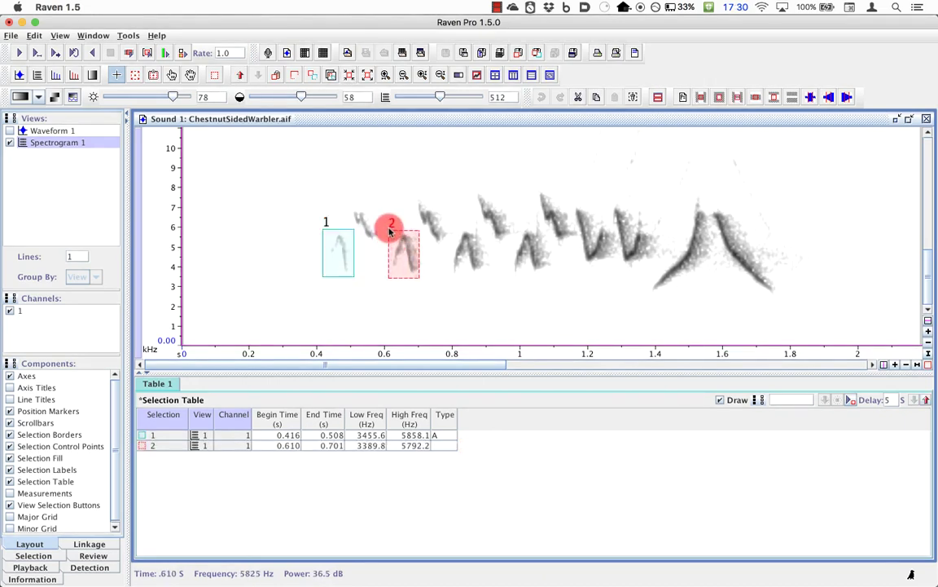
pyautogui.press('Return')
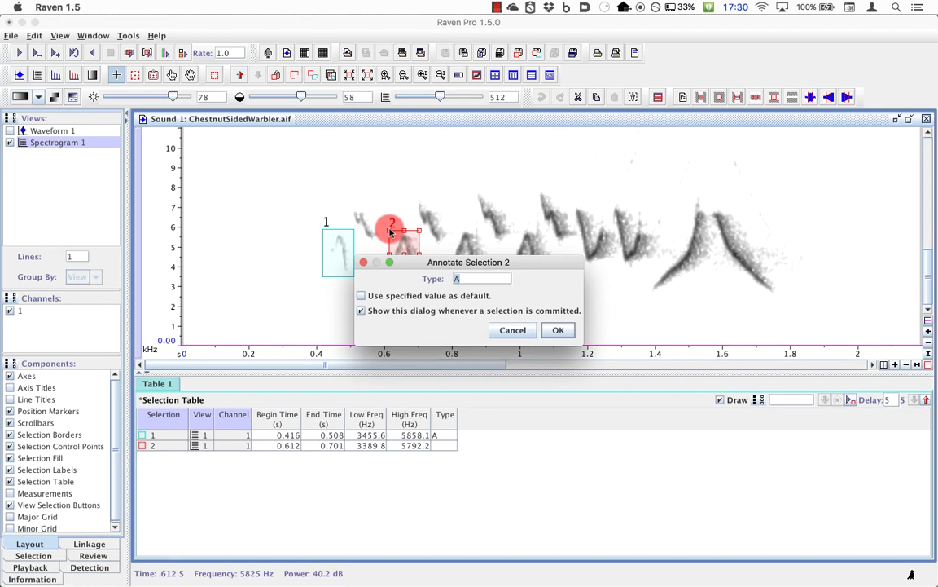
pyautogui.press('Return')
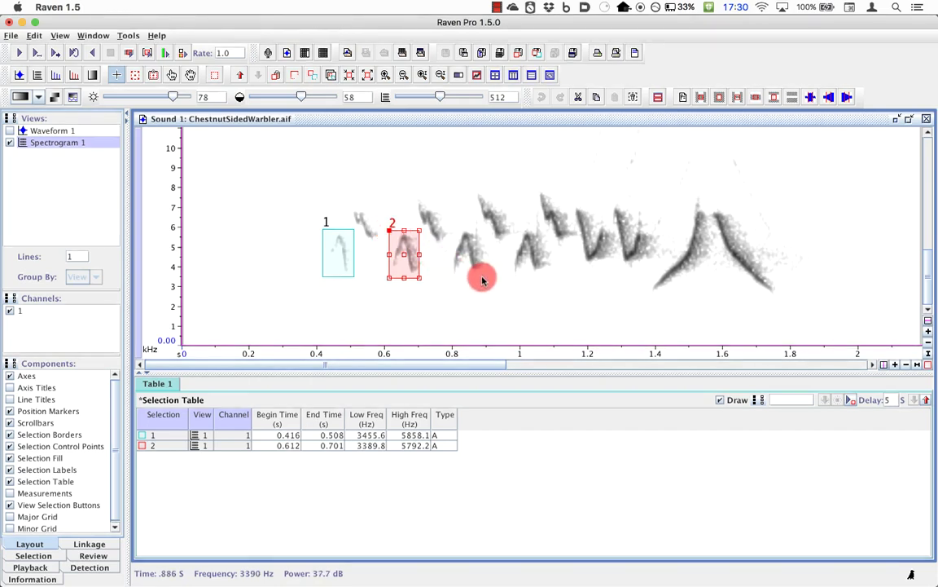
pyautogui.moveTo(451, 230); pyautogui.dragTo(481, 277)
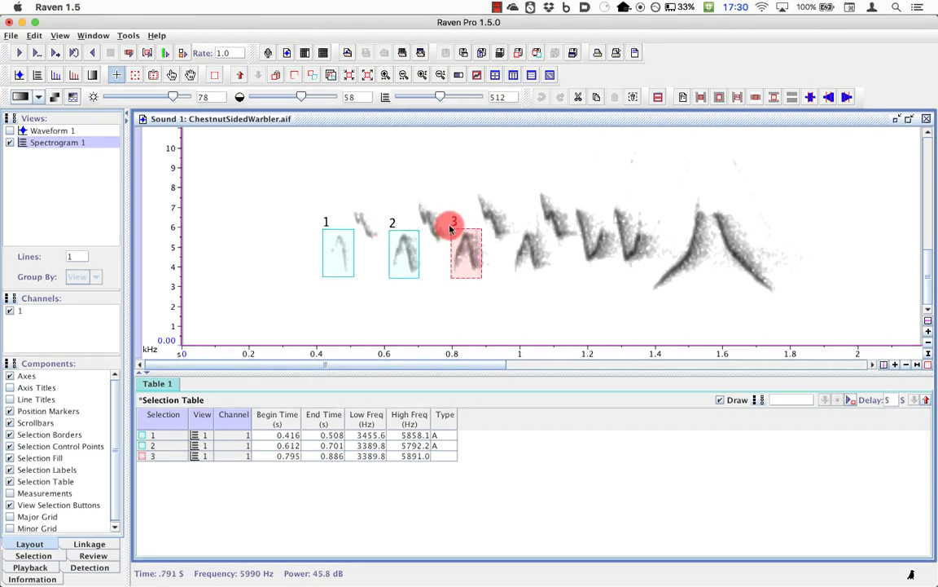
pyautogui.moveTo(450, 230); pyautogui.dragTo(448, 228)
pyautogui.press('Return')
pyautogui.press('Return')
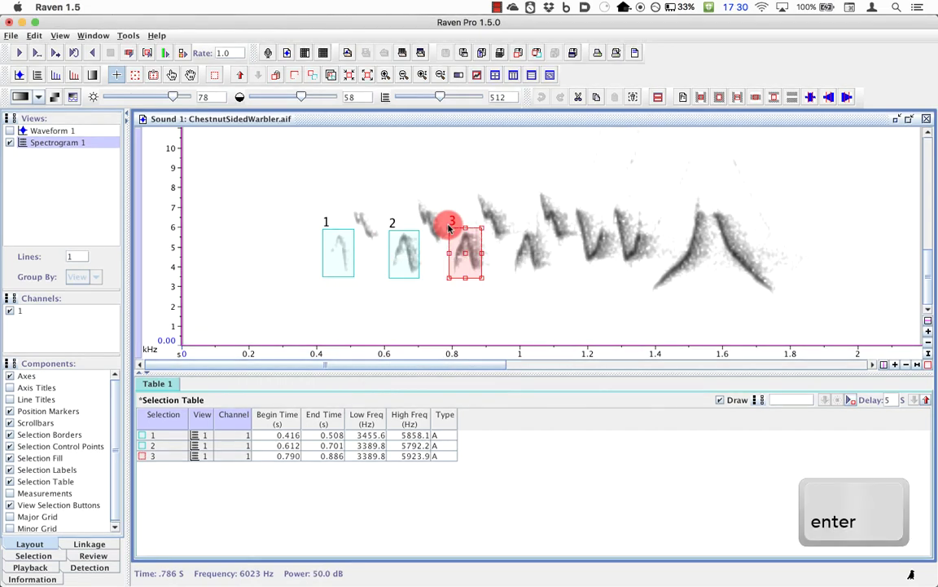
pyautogui.moveTo(539, 277); pyautogui.dragTo(512, 229)
pyautogui.press('Return')
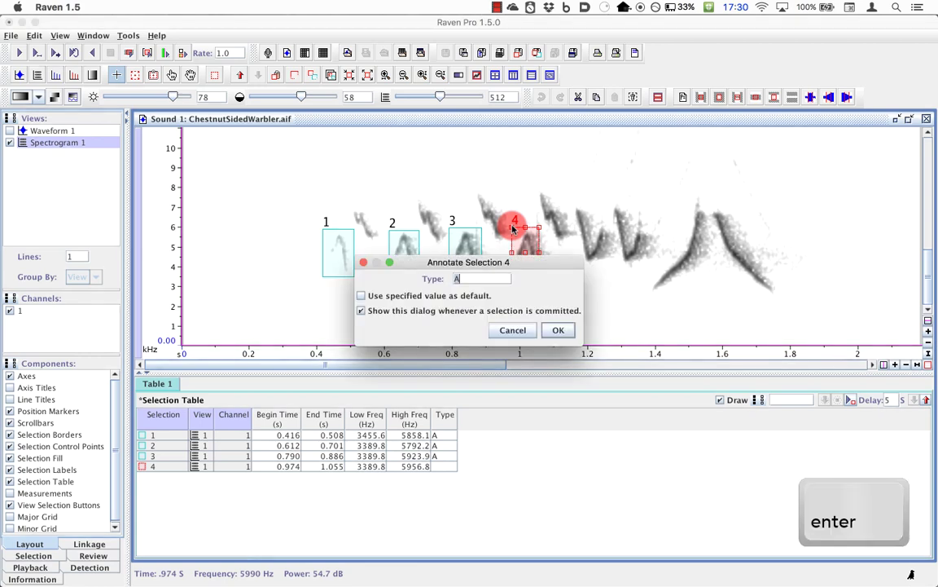
pyautogui.press('Return')
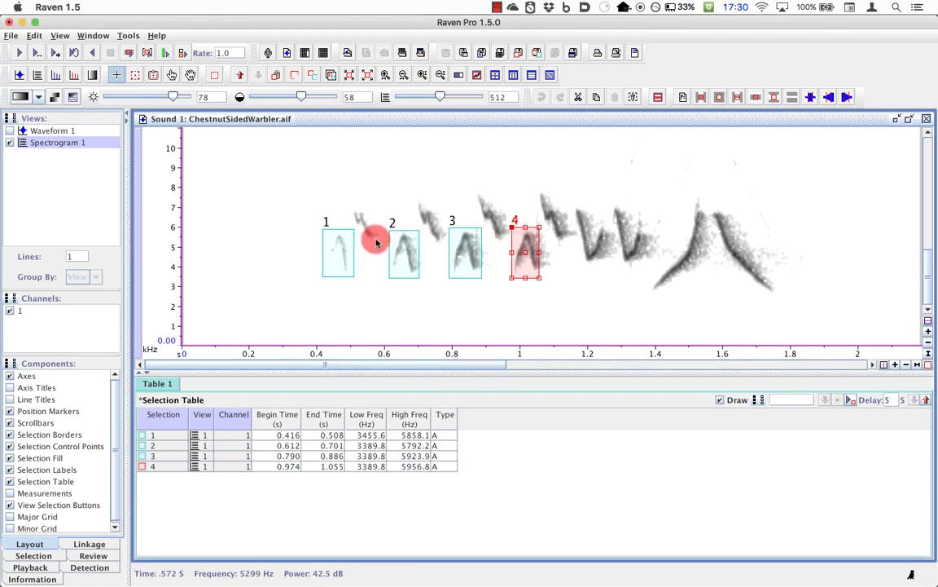
# Box the first upper note, about 0.50–0.57 s and 5299–7471 Hz, and annotate it as Type B, making B the default.
pyautogui.moveTo(377, 242); pyautogui.dragTo(354, 197)
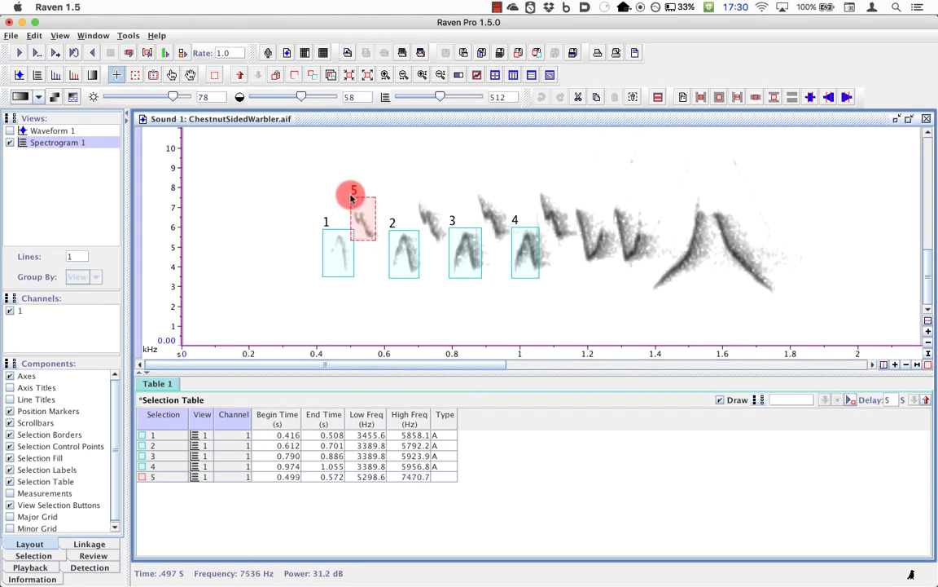
pyautogui.press('Return')
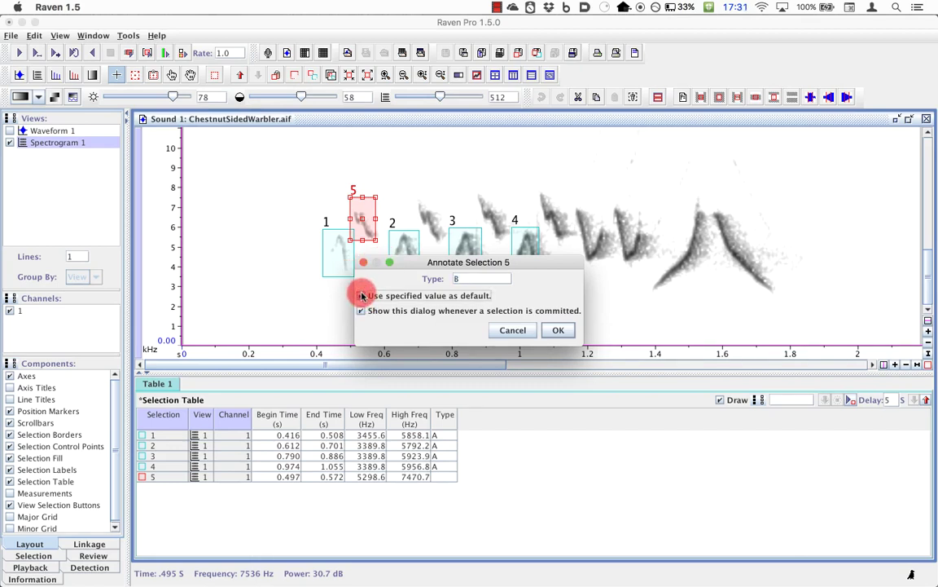
pyautogui.write('B')
pyautogui.press('Return')
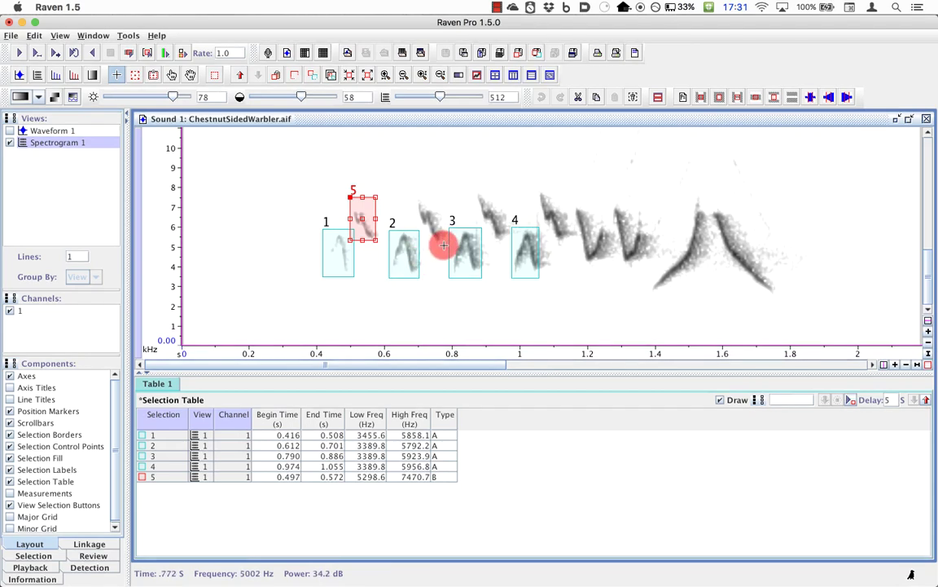
# Box the three remaining upper notes between about 0.69 and 1.13 s as separate selections, annotating each as Type B.
pyautogui.moveTo(444, 245); pyautogui.dragTo(418, 199)
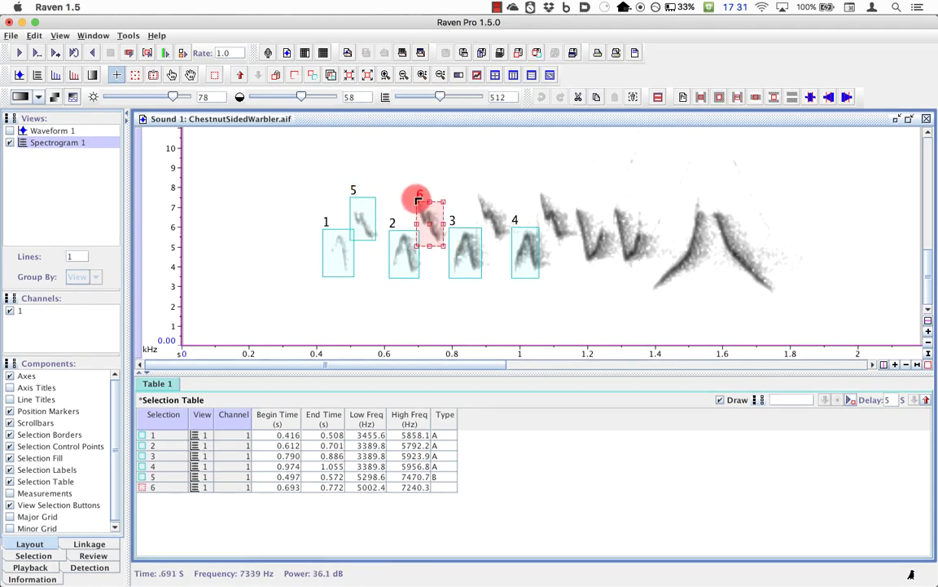
pyautogui.press('Return')
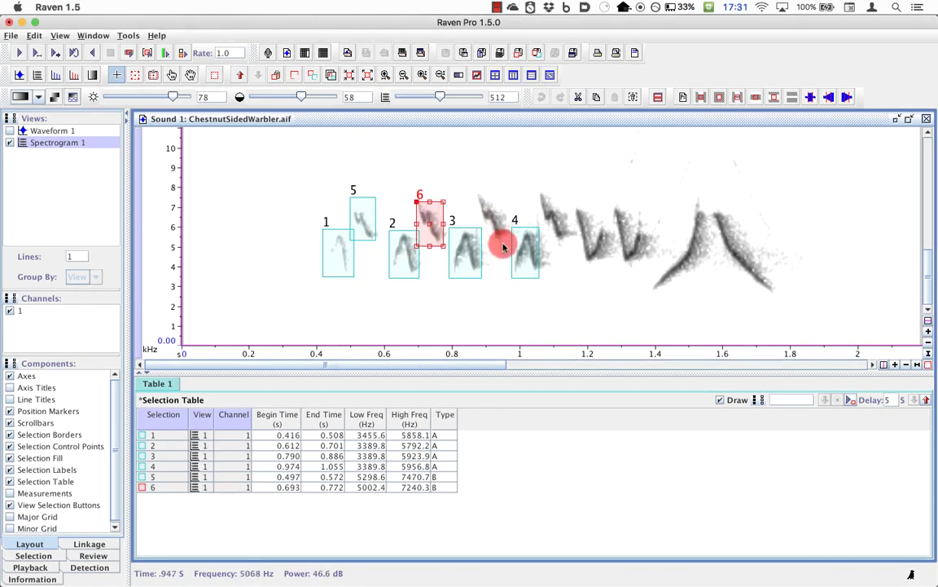
pyautogui.moveTo(506, 244); pyautogui.dragTo(477, 193)
pyautogui.press('Return')
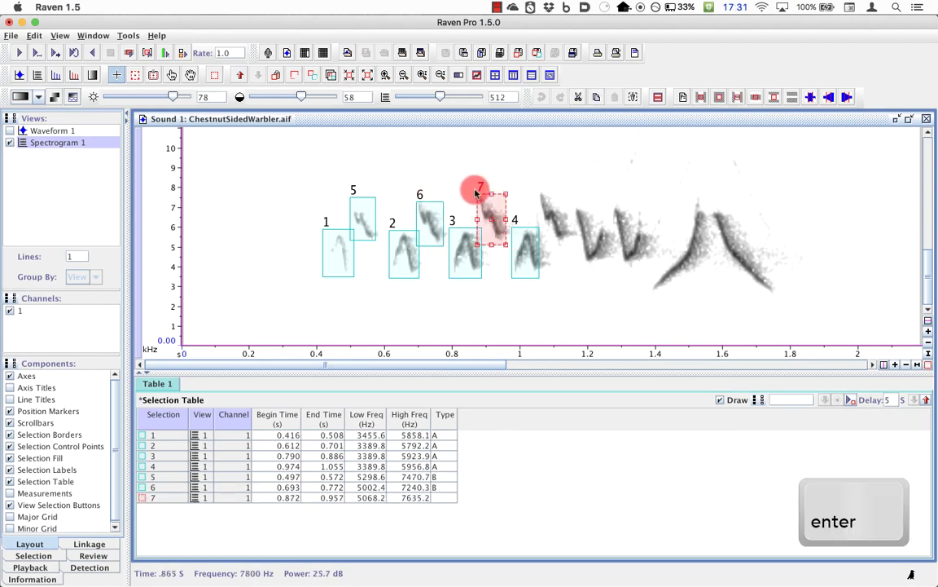
pyautogui.press('Return')
pyautogui.click(566, 247)
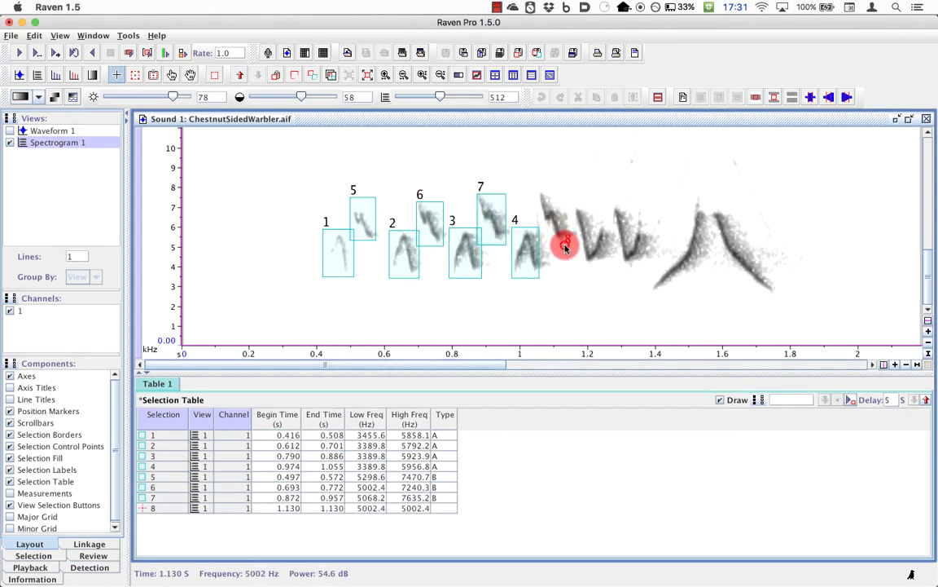
pyautogui.moveTo(565, 247); pyautogui.dragTo(536, 192)
pyautogui.press('Return')
pyautogui.press('Return')
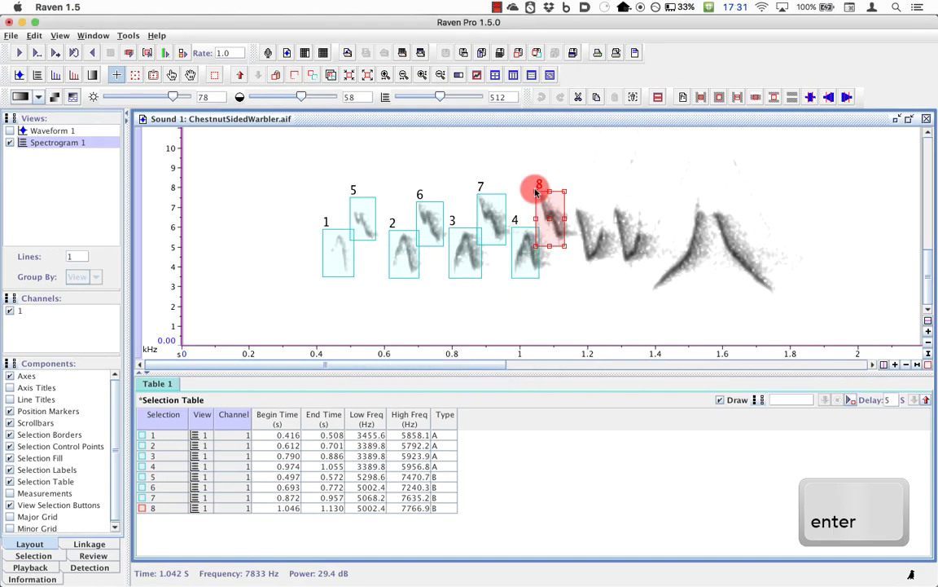
# Box the first V-shaped note, about 1.15–1.25 s and 4114–7076 Hz, and annotate it as Type C.
pyautogui.moveTo(573, 206); pyautogui.dragTo(608, 264)
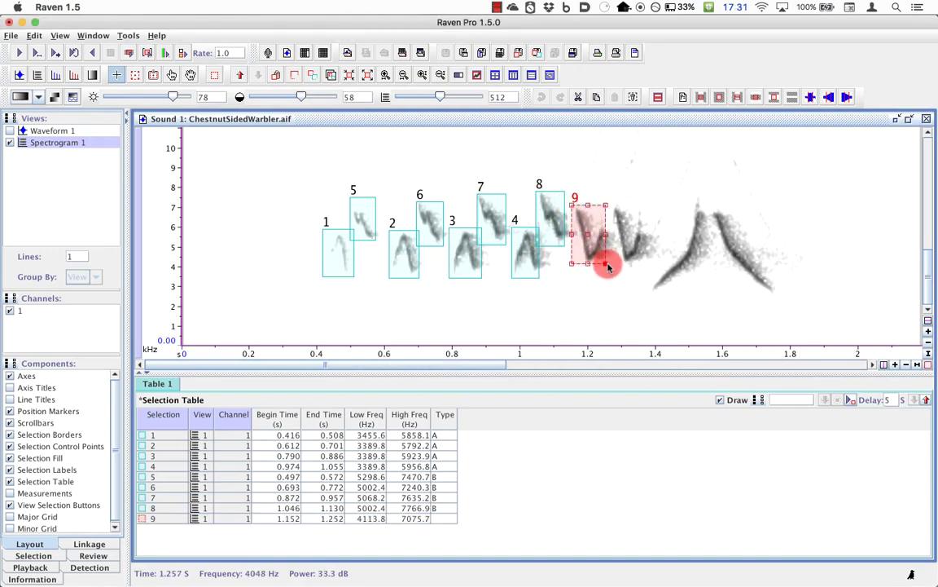
pyautogui.press('Return')
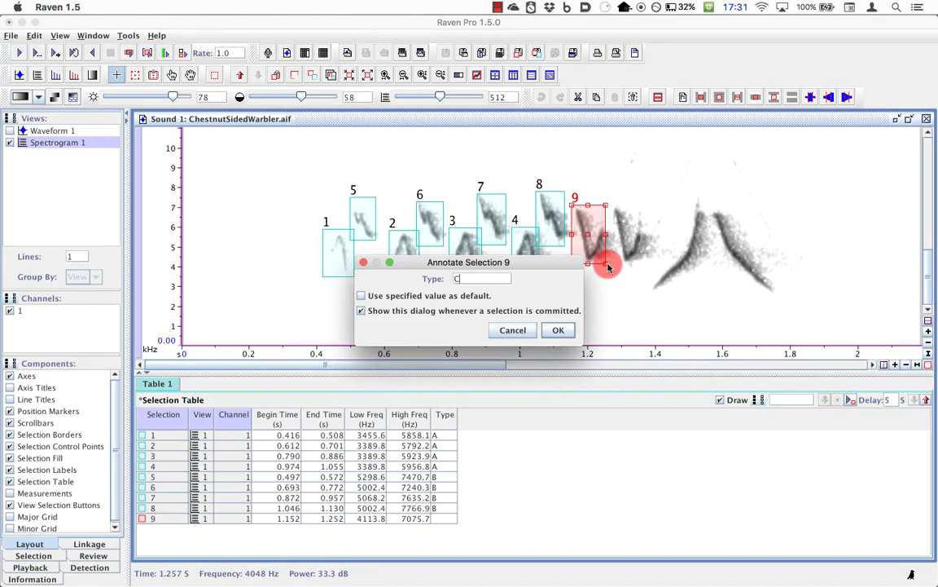
pyautogui.press('Return')
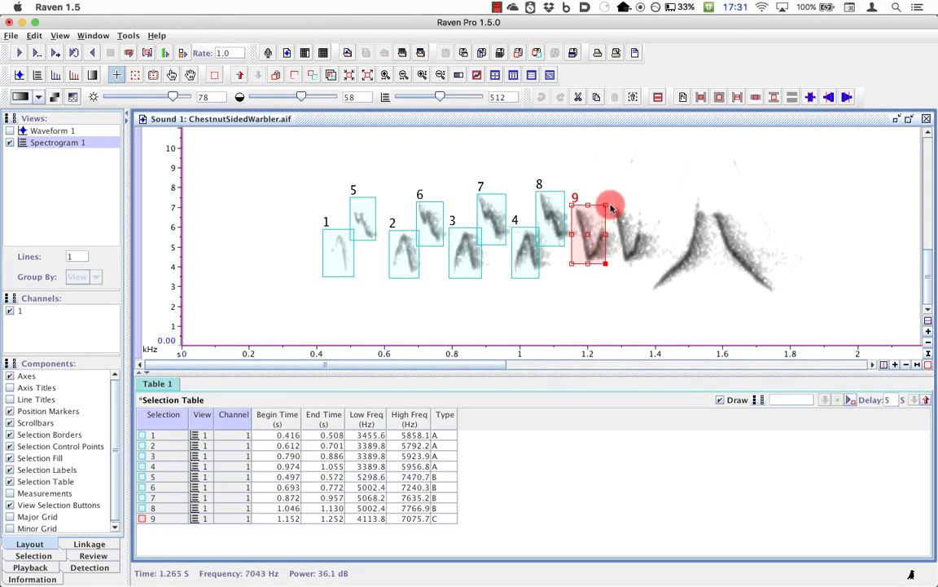
# Box and annotate the second V-shaped note, about 1.27–1.37 s, as Type C and the rising note, about 1.39–1.54 s, as Type U.
pyautogui.moveTo(610, 205)
pyautogui.mouseDown()
pyautogui.moveTo(646, 266)
pyautogui.moveTo(689, 245)
pyautogui.moveTo(706, 210)
pyautogui.mouseUp()
pyautogui.press('Return')
pyautogui.press('Return')
pyautogui.press('Return')
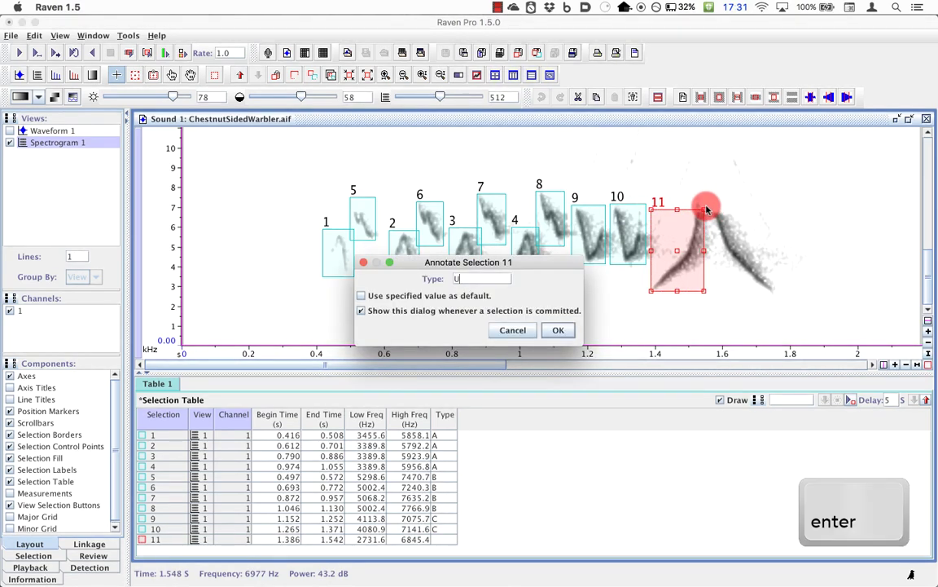
# Box the final falling note, about 1.57–1.75 s and 2732–6845 Hz, and annotate it as Type D.
pyautogui.moveTo(771, 290); pyautogui.dragTo(711, 210)
pyautogui.press('Return')
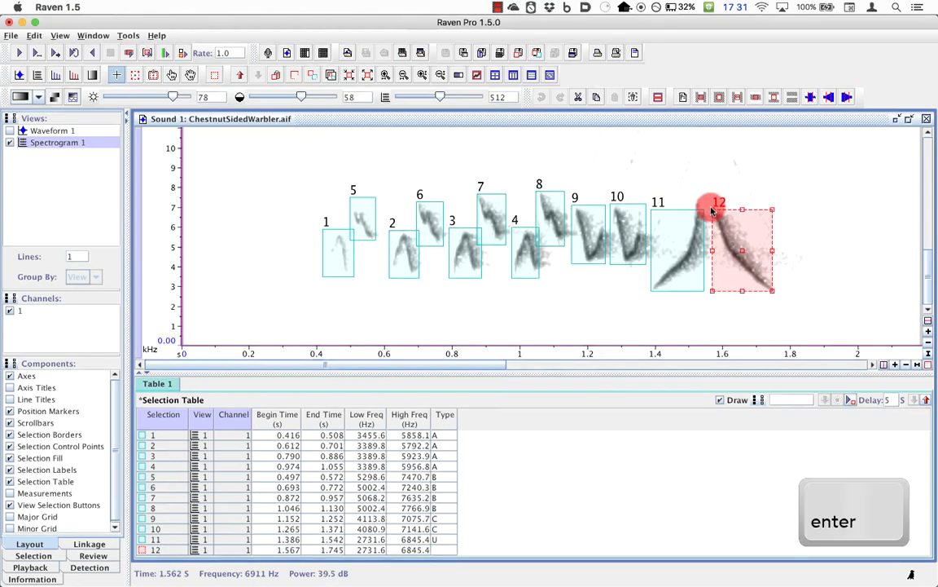
pyautogui.write('D')
pyautogui.press('Return')
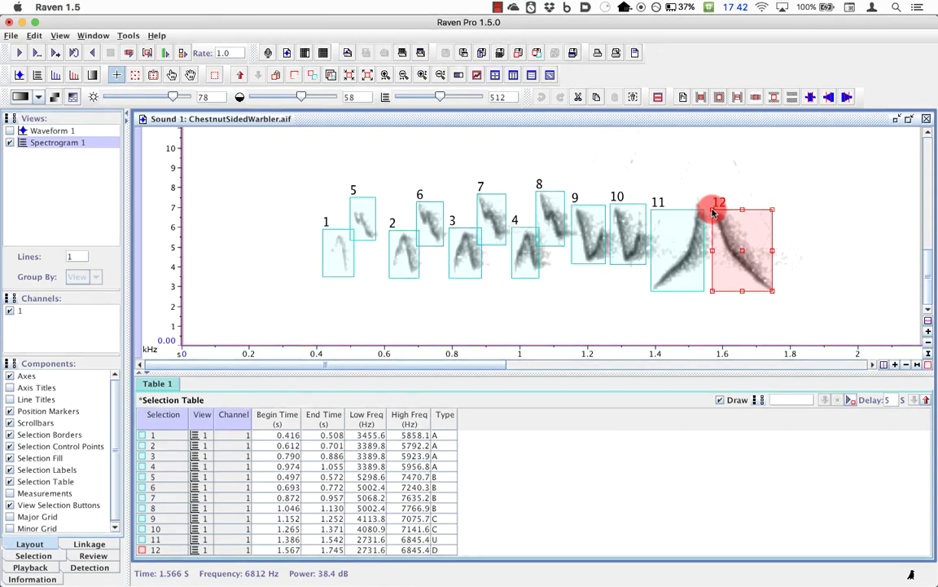
# Configure the spectrogram's selection labels to display Type after Selection ID with a colon as the item separator, and apply it.
pyautogui.rightClick(650, 170)
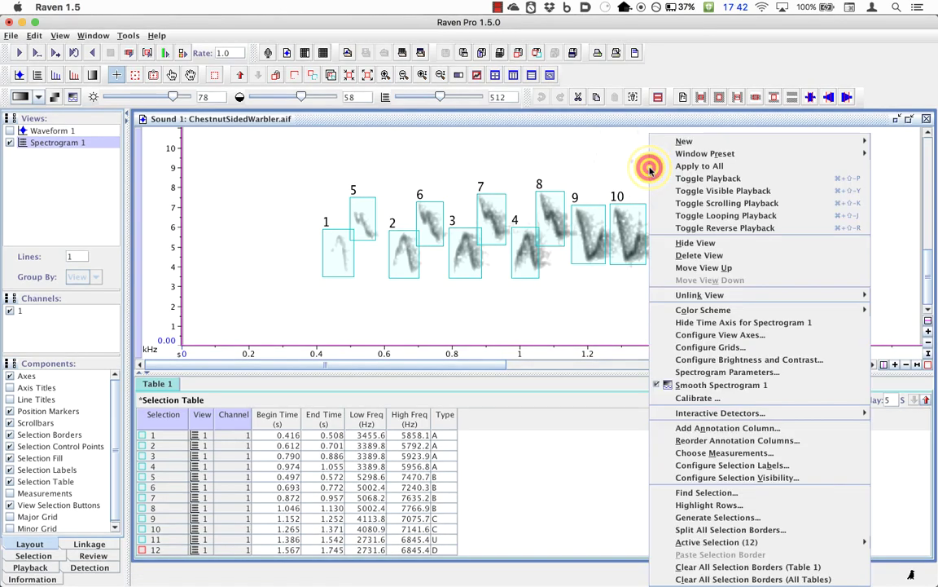
pyautogui.click(696, 465)
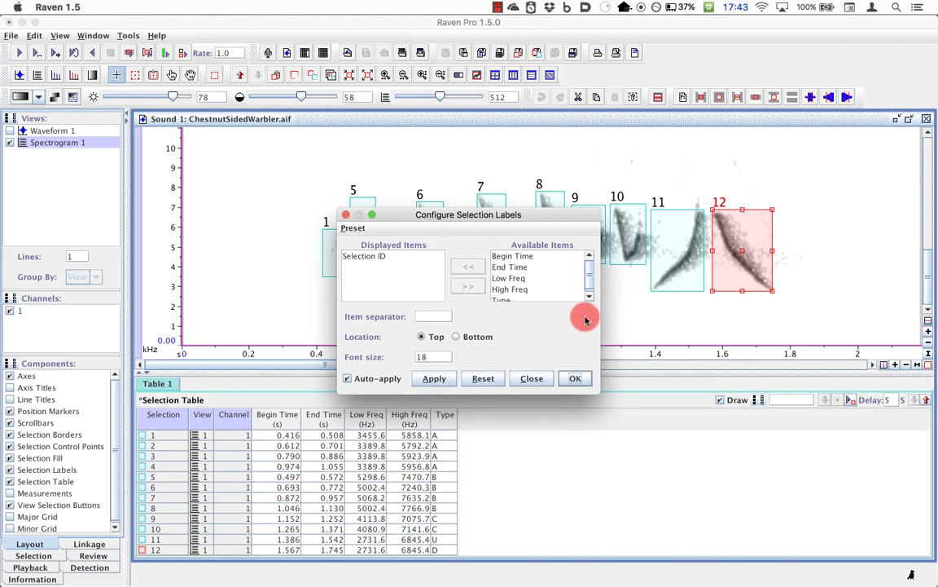
pyautogui.moveTo(588, 283); pyautogui.dragTo(591, 298)
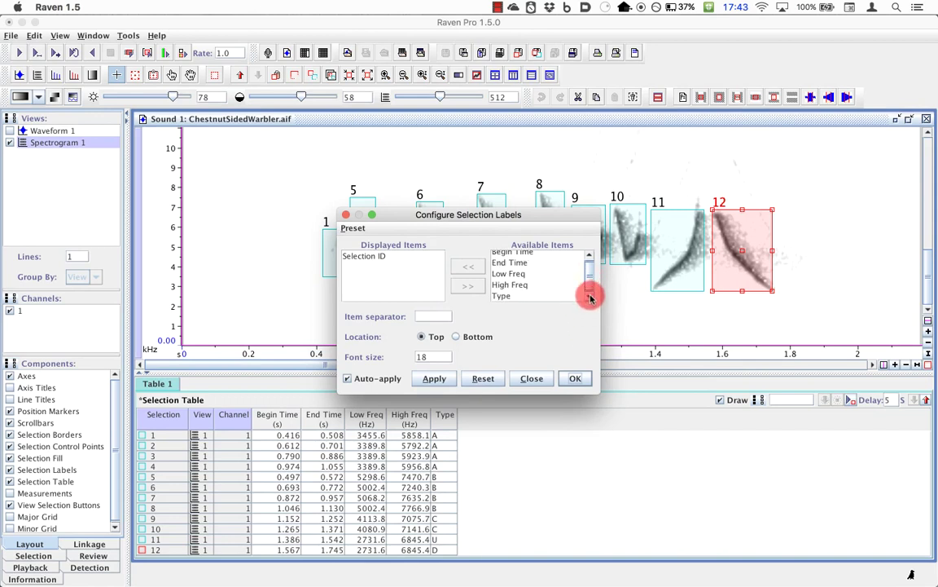
pyautogui.click(500, 297)
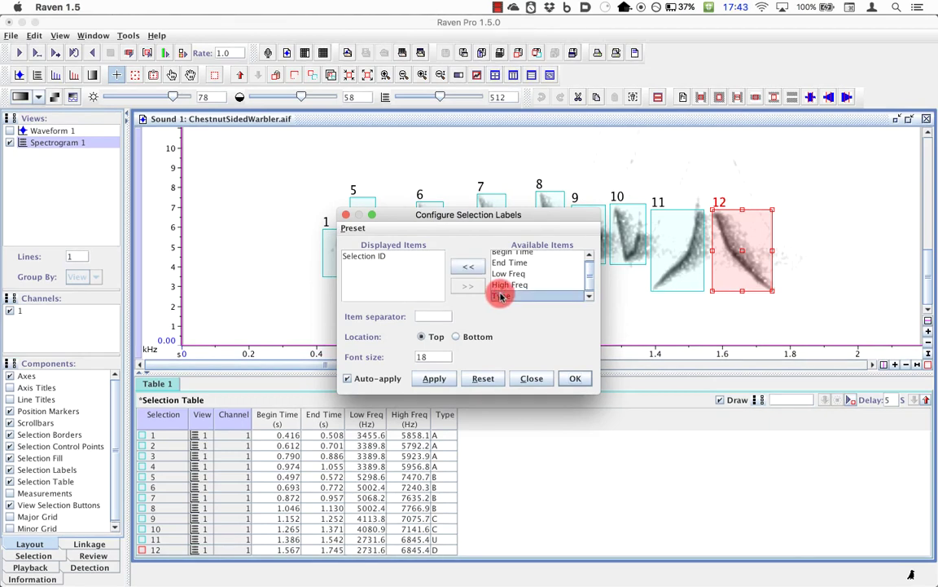
pyautogui.doubleClick(501, 296)
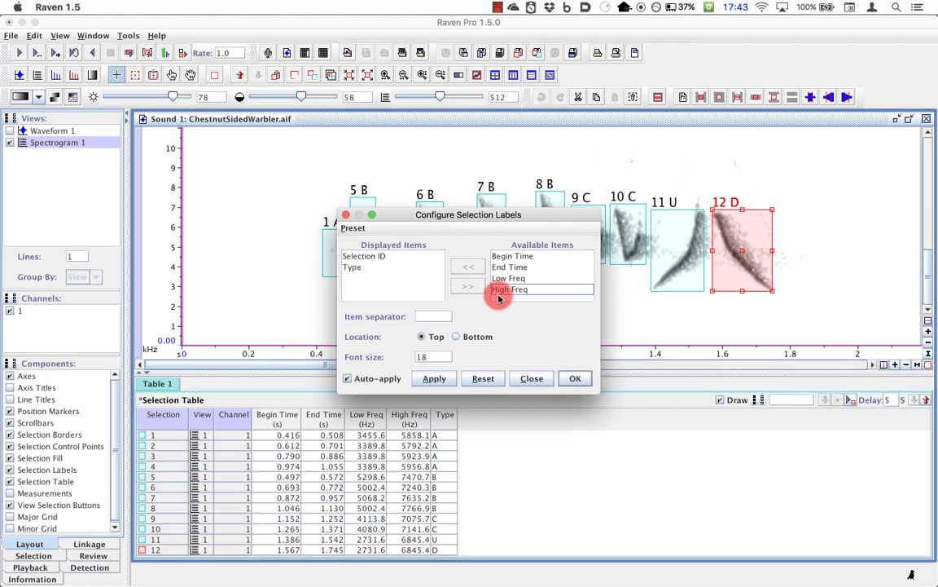
pyautogui.click(436, 316)
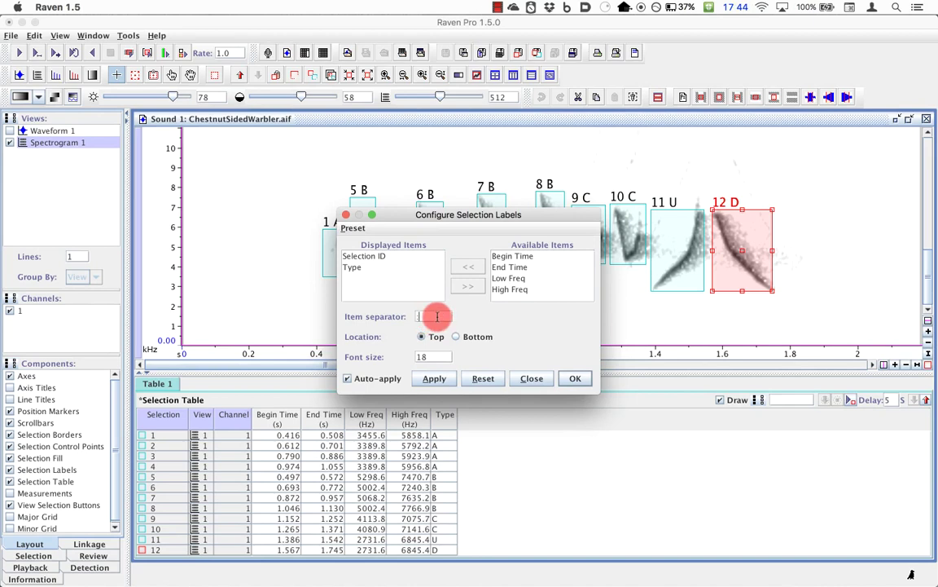
pyautogui.click(430, 375)
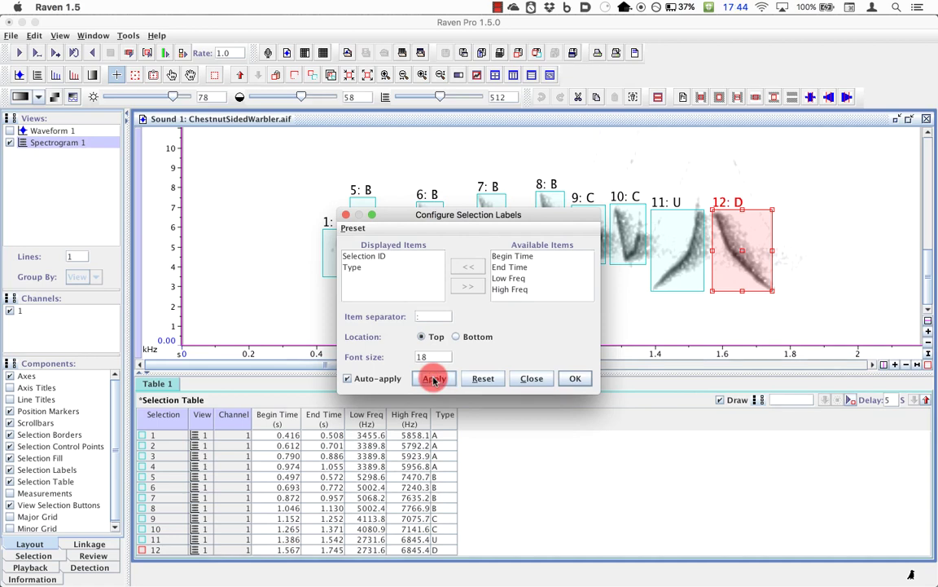
# Close the selection label configuration, and change the Type annotation of selection 11 to X and of selection 12 to Y.
pyautogui.click(574, 379)
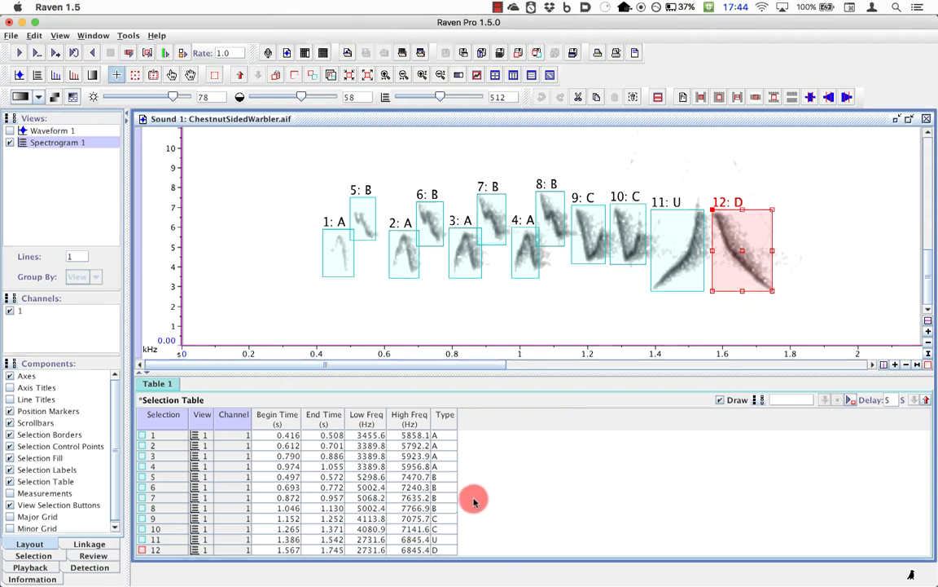
pyautogui.click(440, 539)
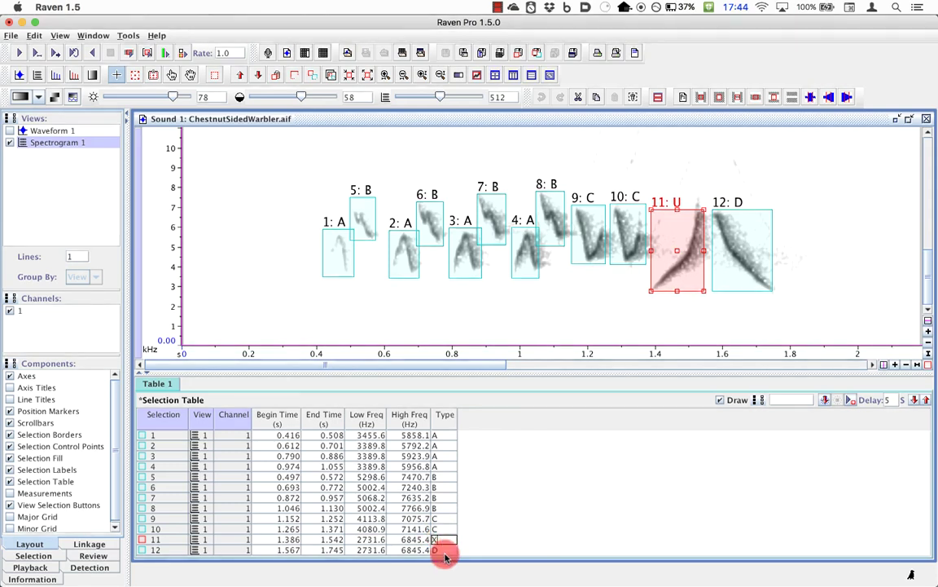
pyautogui.write('X')
pyautogui.click(442, 550)
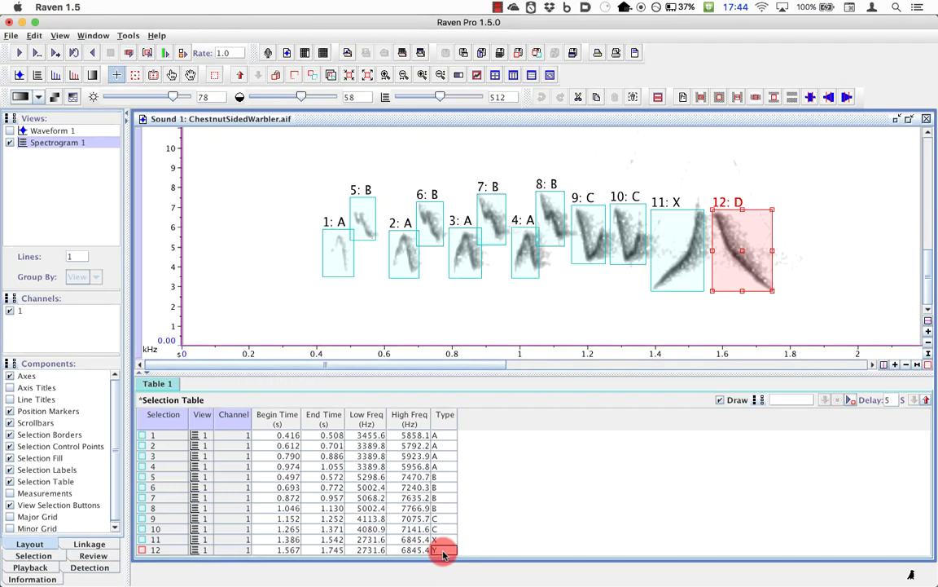
pyautogui.write('Y')
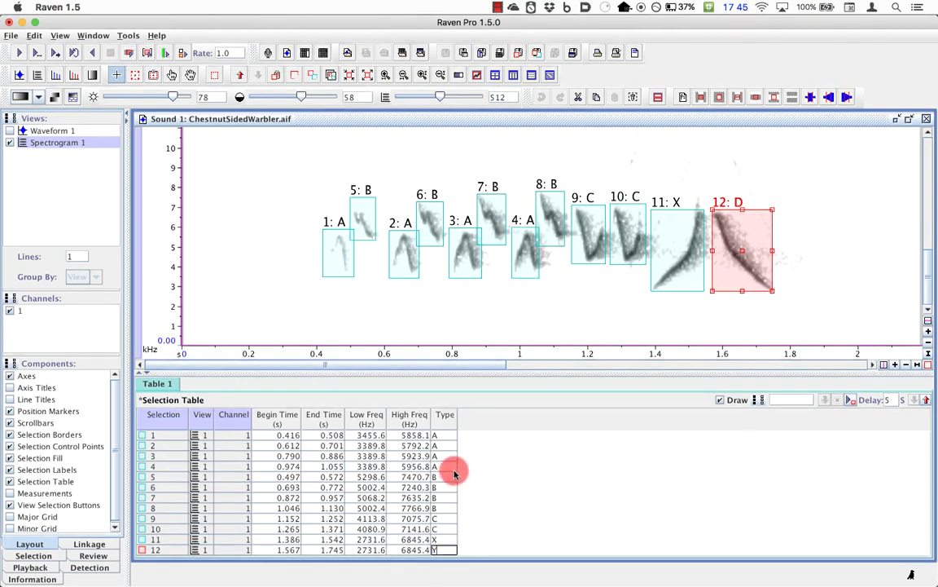
# Rename the Type annotation column of the selection table to Syllable.
pyautogui.rightClick(443, 416)
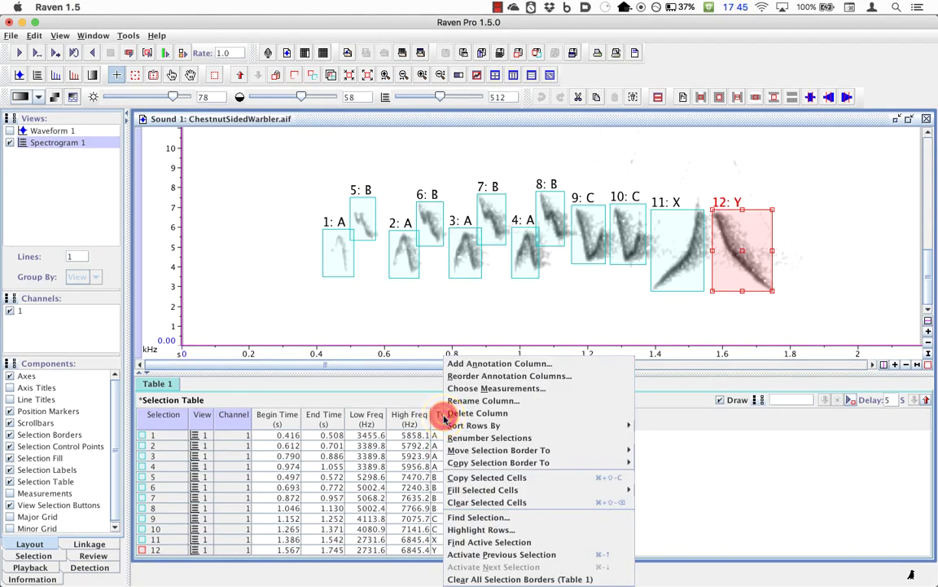
pyautogui.click(460, 401)
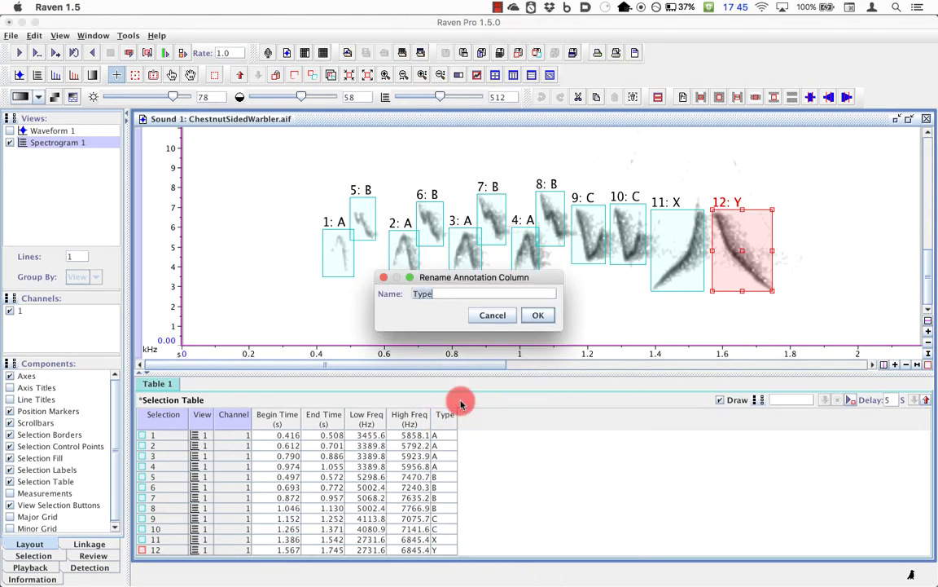
pyautogui.write('Syllabl')
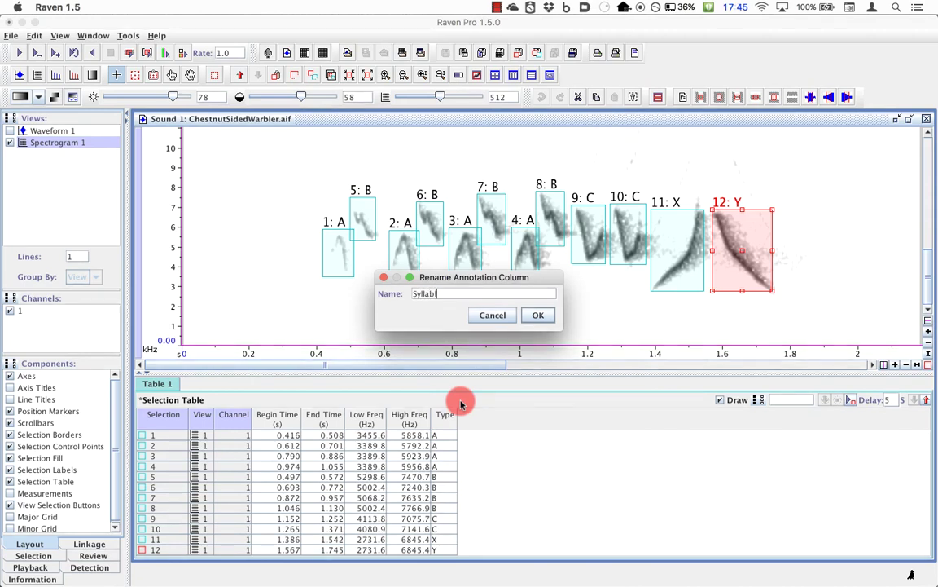
pyautogui.write('e')
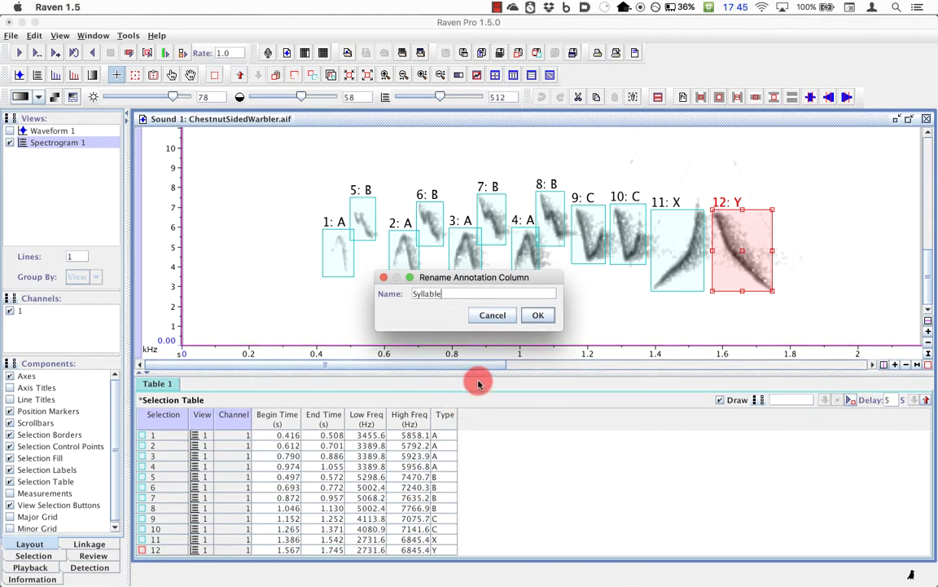
pyautogui.click(537, 315)
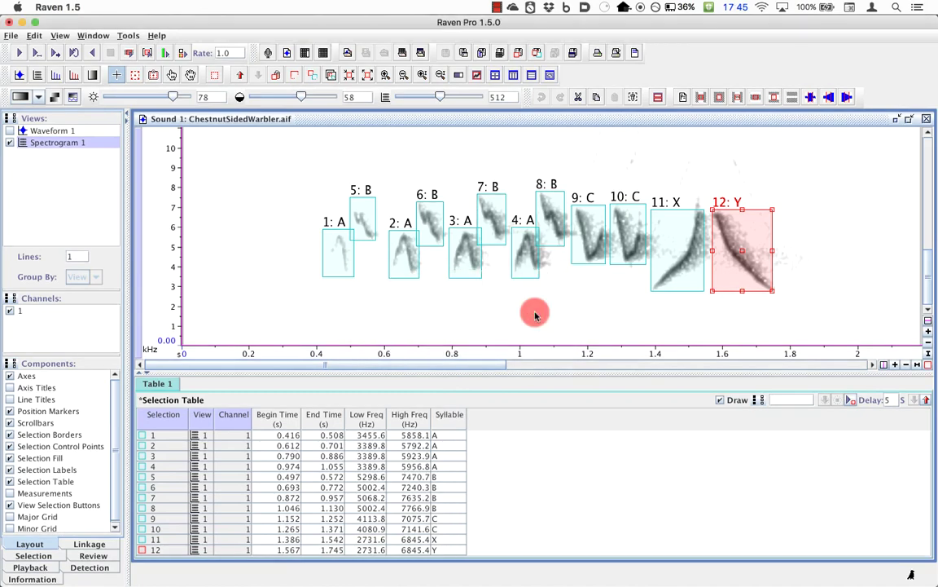